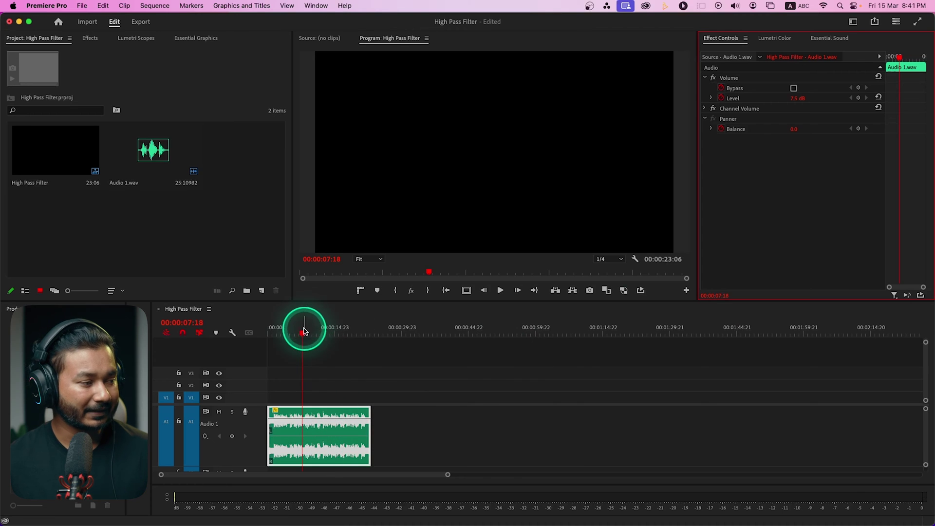
Play back the unfiltered Audio 1.wav voice clip from near its start
{"action": "left_click_drag", "start_coordinate": [303, 331], "coordinate": [279, 333]}
{"action": "key", "text": "space"}
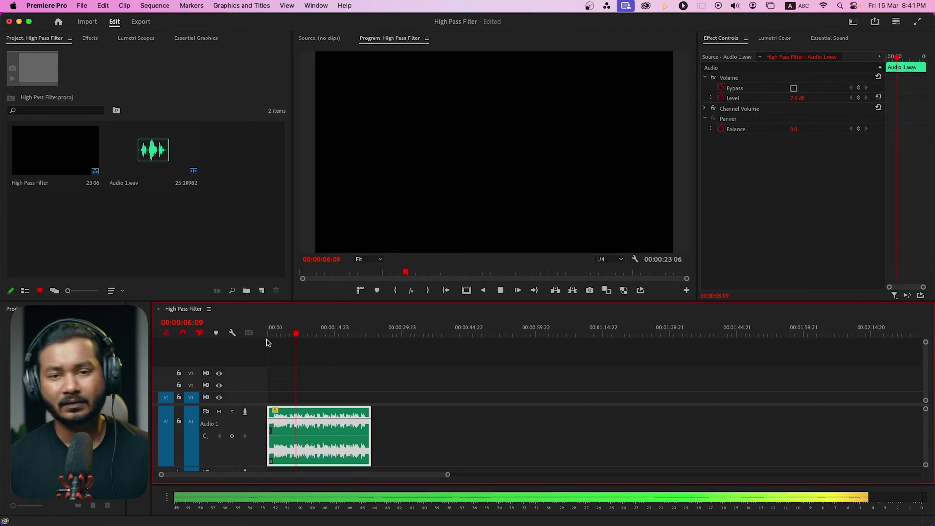
{"action": "key", "text": "space"}
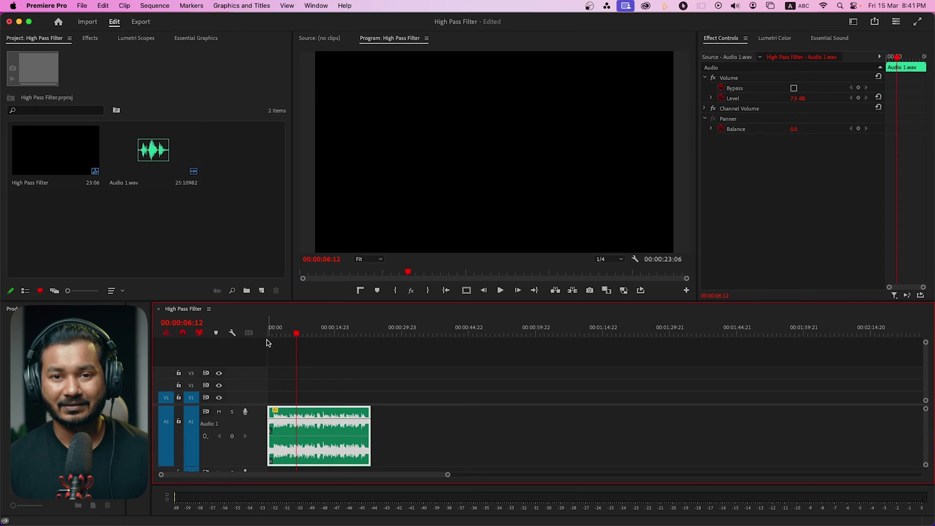
{"action": "left_click", "coordinate": [275, 353]}
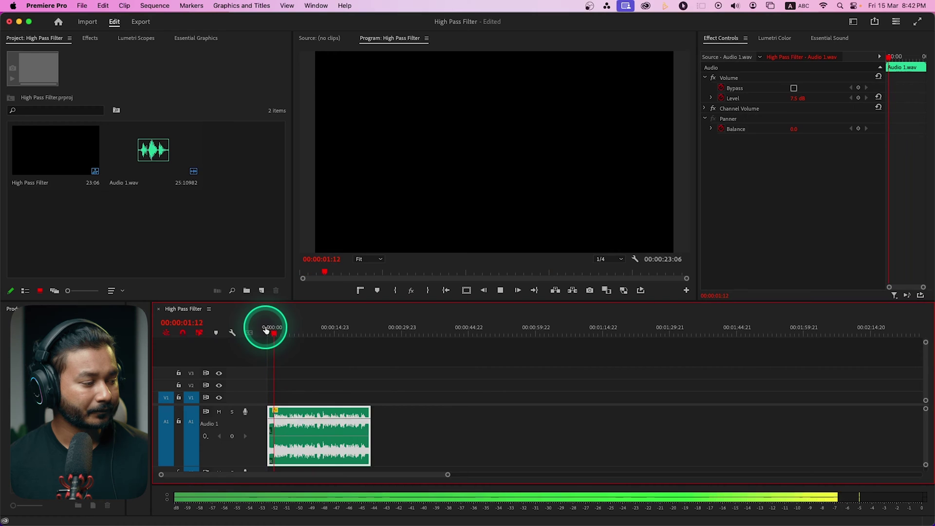
{"action": "key", "text": "space"}
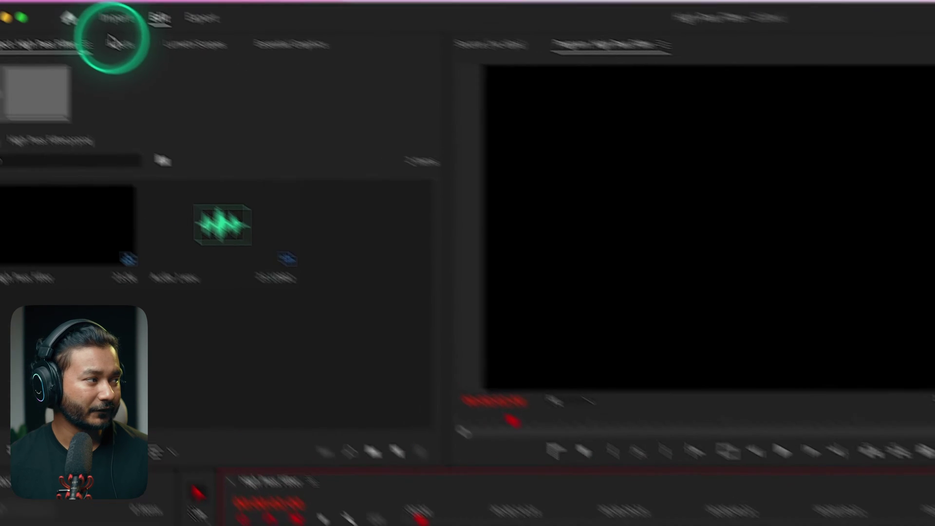
Browse the Effects panel to the Audio Effects > Filter and EQ group
{"action": "left_click", "coordinate": [117, 44]}
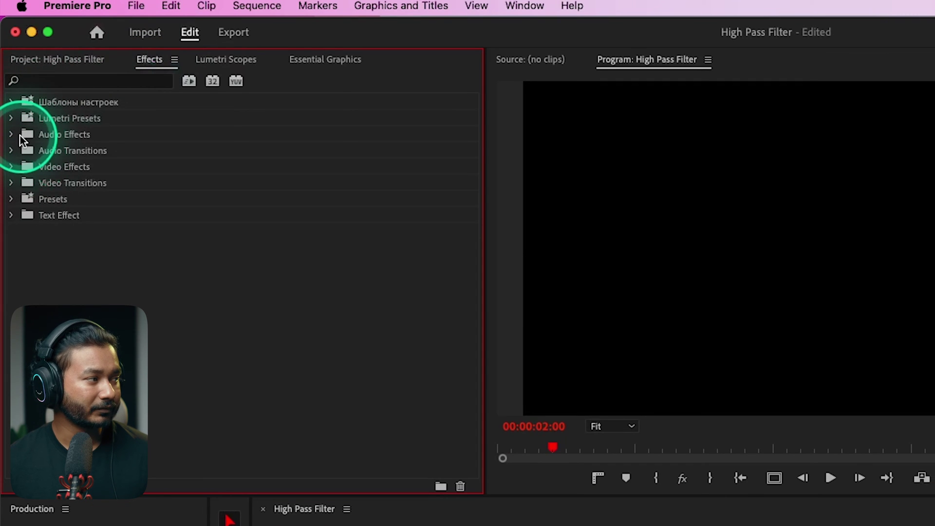
{"action": "left_click", "coordinate": [12, 135]}
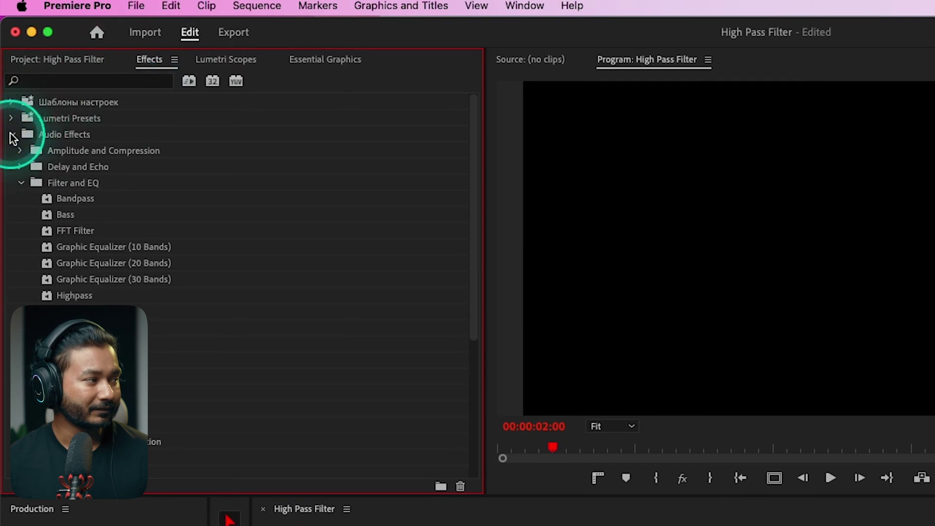
{"action": "left_click", "coordinate": [64, 183]}
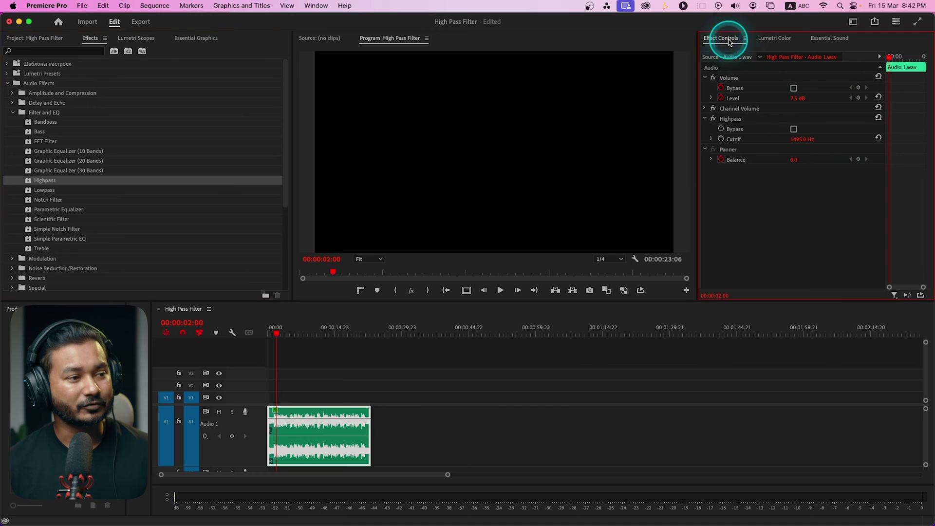
{"action": "left_click", "coordinate": [612, 185]}
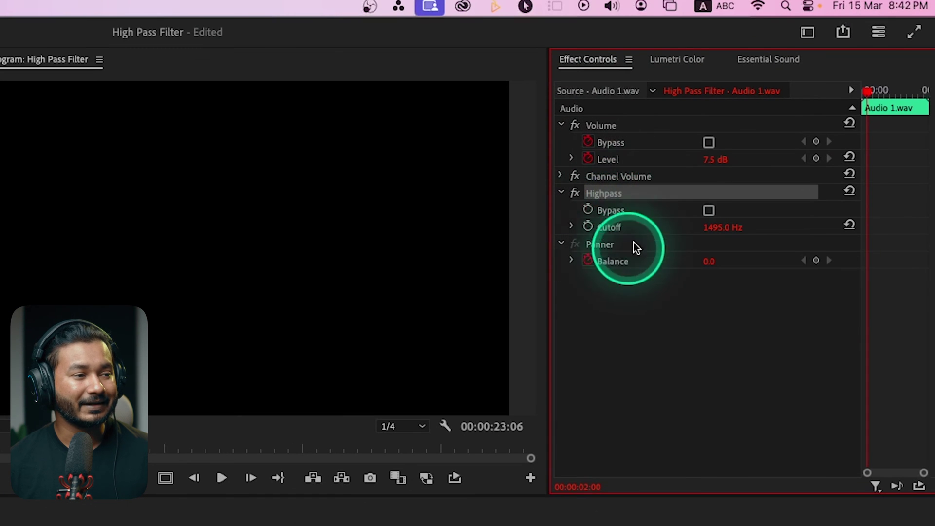
{"action": "left_click", "coordinate": [623, 231]}
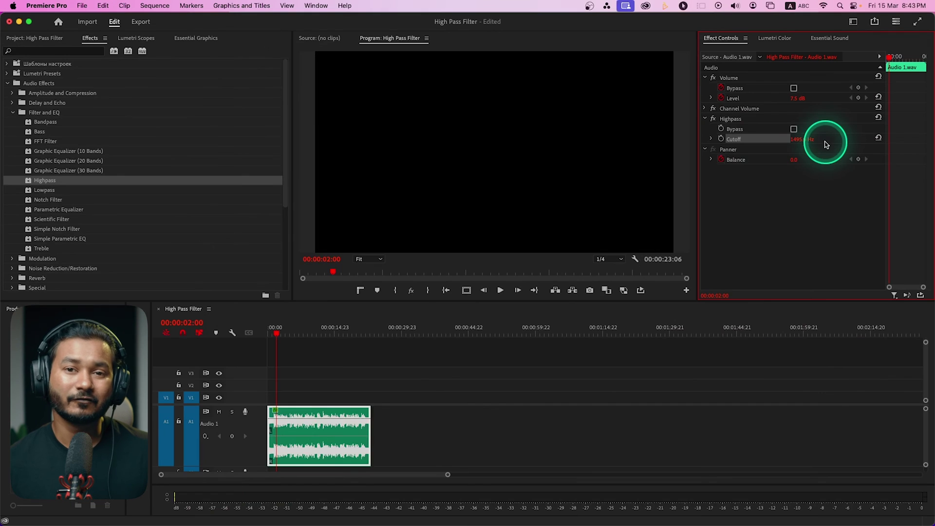
{"action": "left_click", "coordinate": [271, 333]}
{"action": "key", "text": "space"}
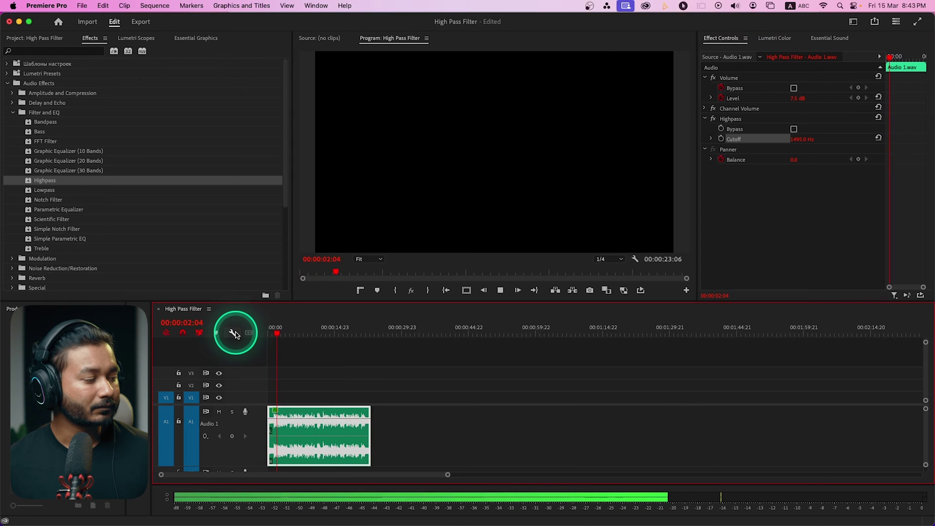
{"action": "key", "text": "space"}
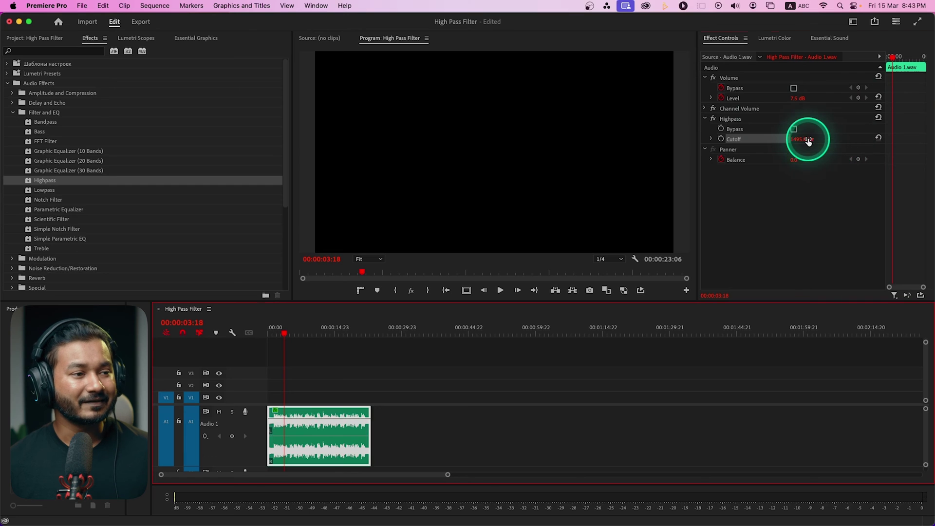
{"action": "left_click", "coordinate": [802, 138]}
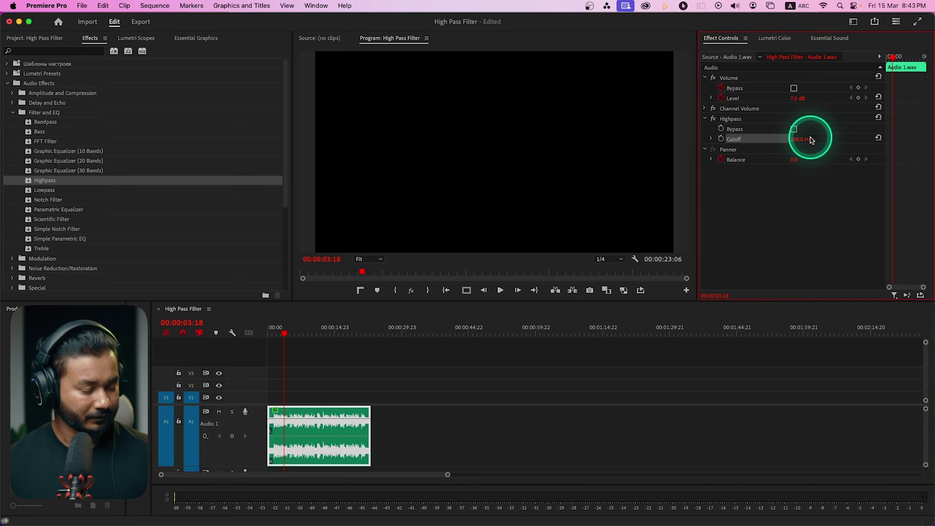
Apply the 200 Hz Highpass cutoff and audition Audio 1.wav from the clip start
{"action": "left_click", "coordinate": [323, 345]}
{"action": "left_click", "coordinate": [272, 333]}
{"action": "key", "text": "space"}
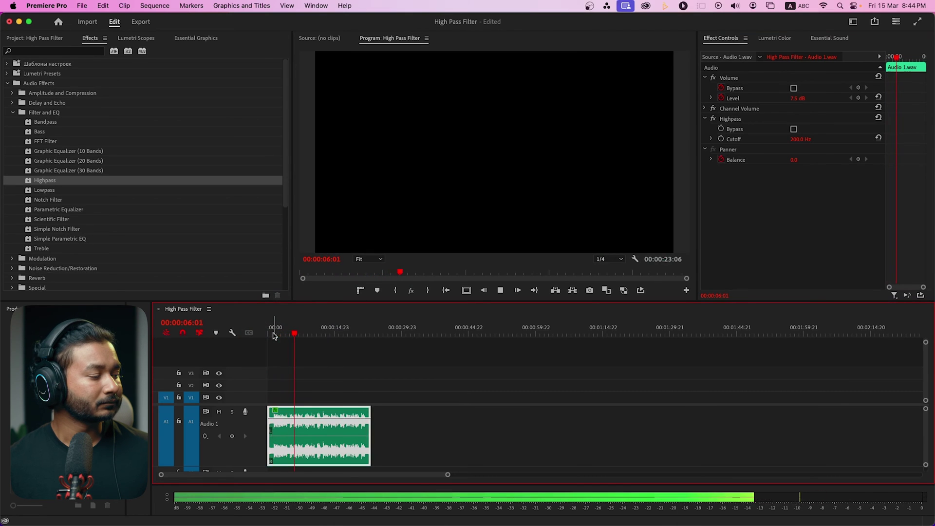
{"action": "key", "text": "space"}
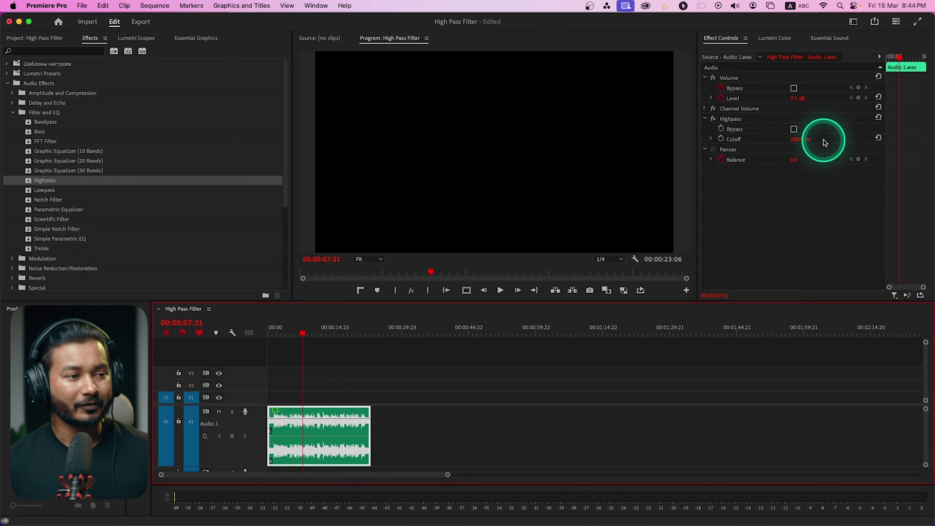
{"action": "left_click", "coordinate": [800, 140]}
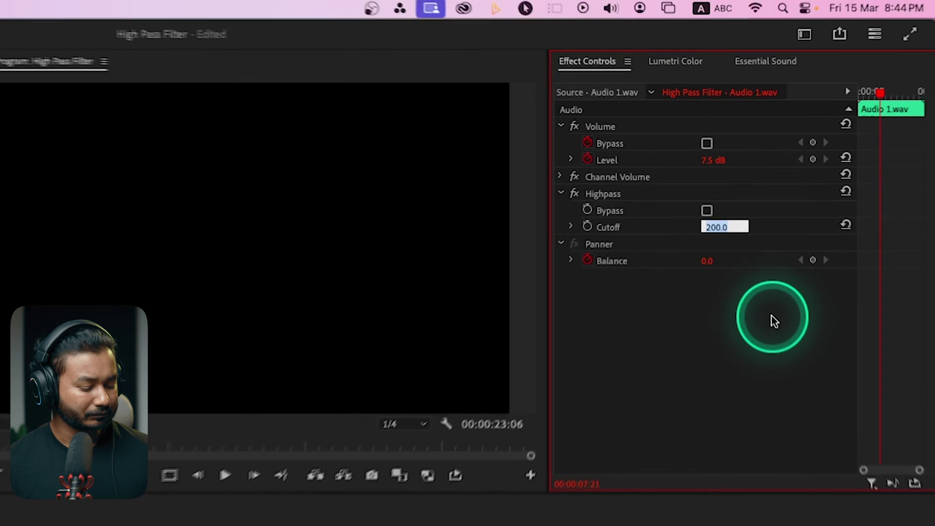
Enter a 180 Hz cutoff and play Audio 1.wav from its start at that setting
{"action": "type", "text": "1"}
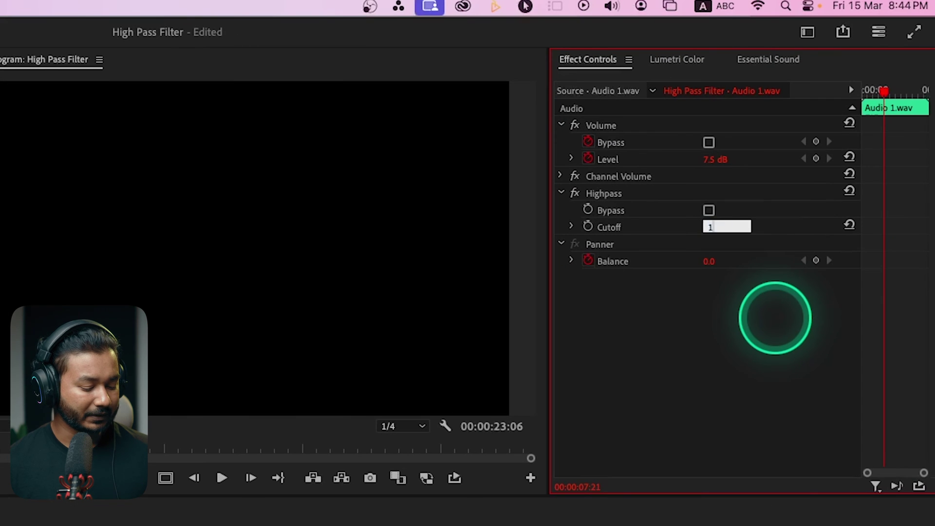
{"action": "type", "text": "8"}
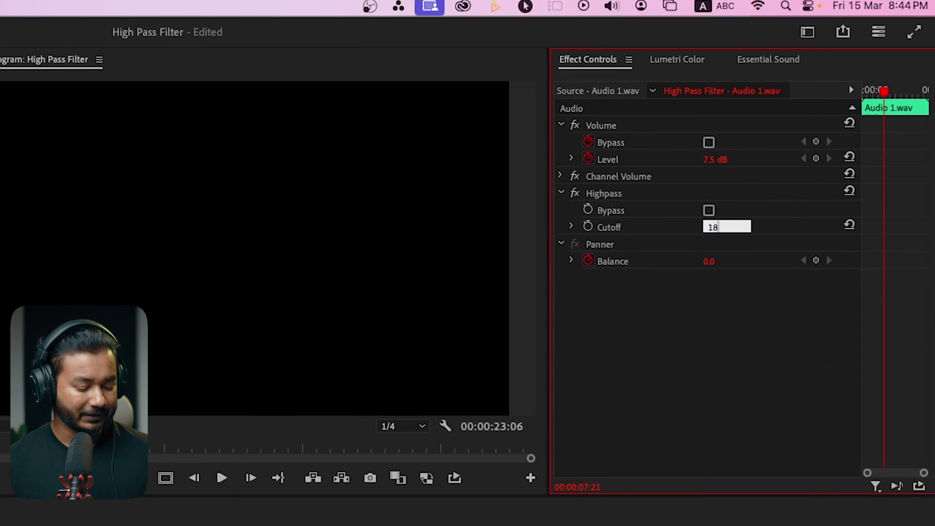
{"action": "type", "text": "0.0 Hz"}
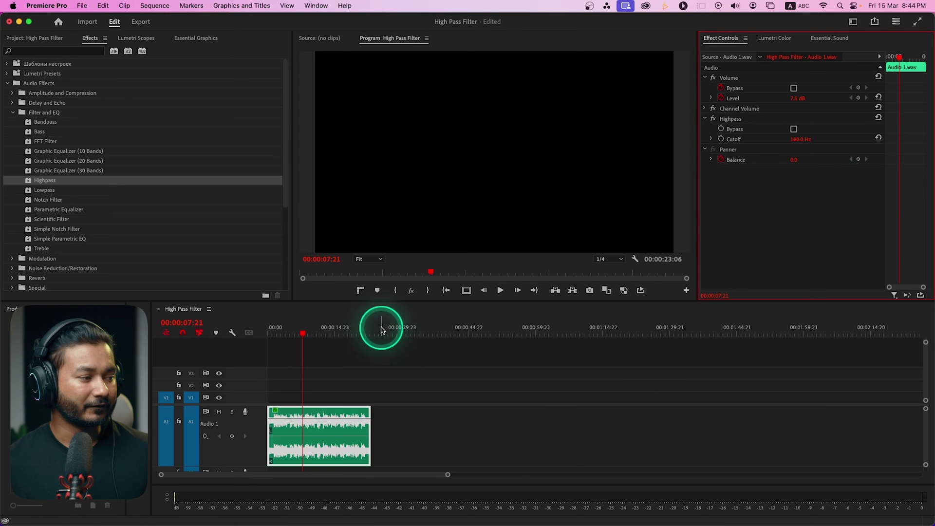
{"action": "left_click", "coordinate": [270, 335]}
{"action": "key", "text": "space"}
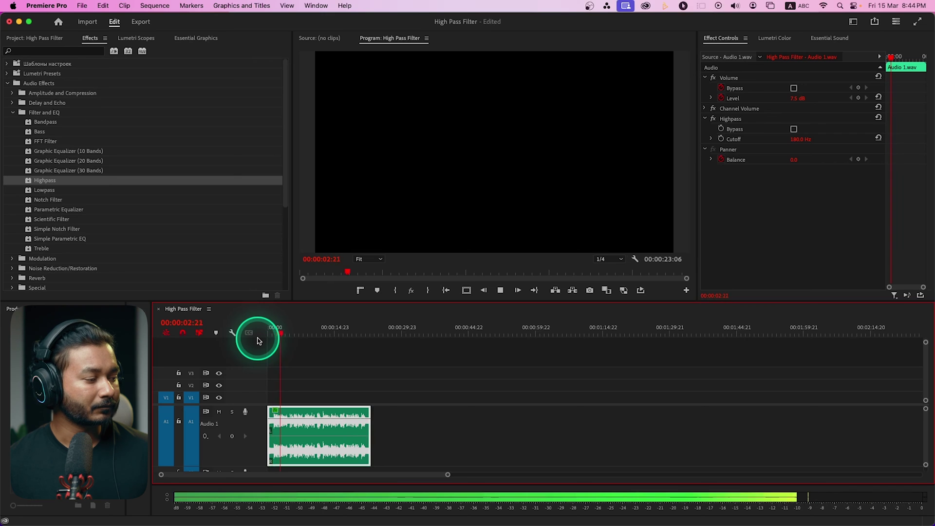
{"action": "key", "text": "space"}
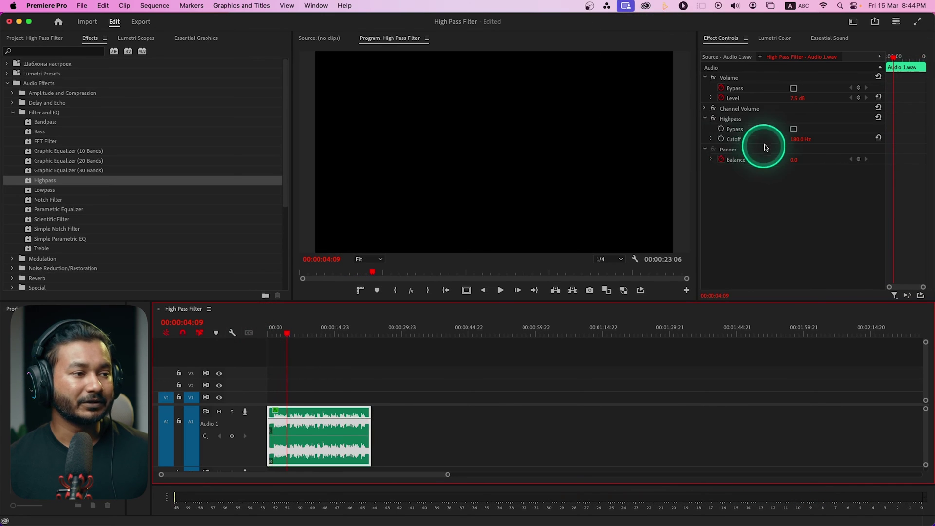
{"action": "left_click", "coordinate": [713, 118]}
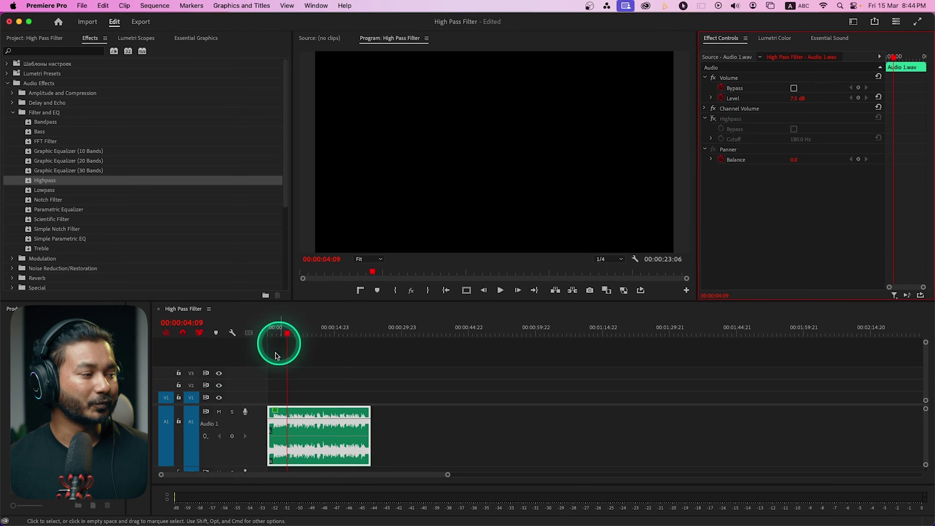
{"action": "left_click_drag", "start_coordinate": [282, 333], "coordinate": [226, 348]}
{"action": "key", "text": "space"}
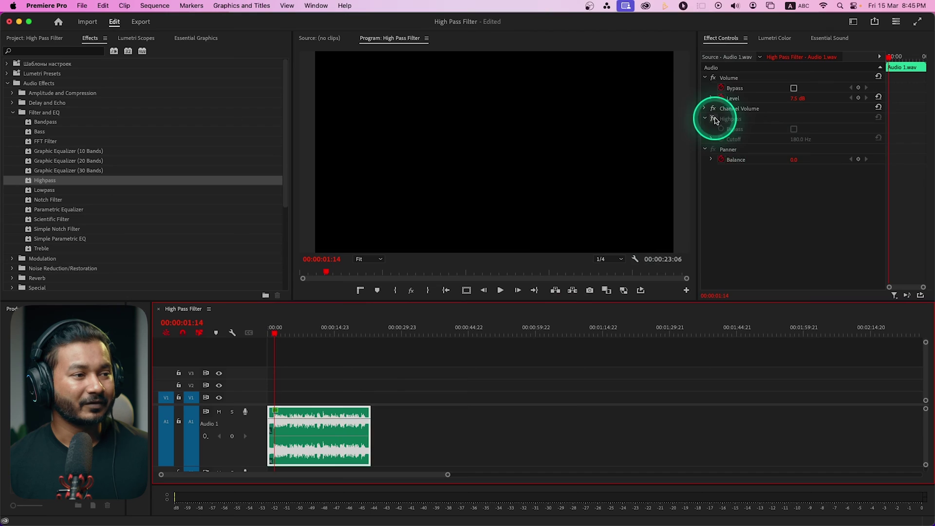
{"action": "left_click", "coordinate": [755, 120]}
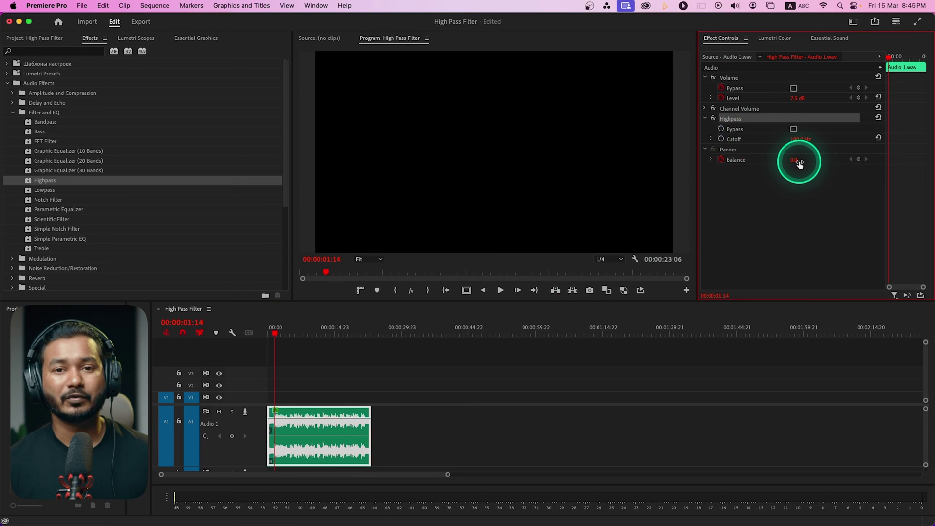
Set the Highpass cutoff to 1500 Hz and audition the clip's thin, telephone-like sound
{"action": "mouse_move", "coordinate": [799, 139]}
{"action": "left_mouse_down"}
{"action": "mouse_move", "coordinate": [876, 136]}
{"action": "mouse_move", "coordinate": [801, 140]}
{"action": "left_mouse_up"}
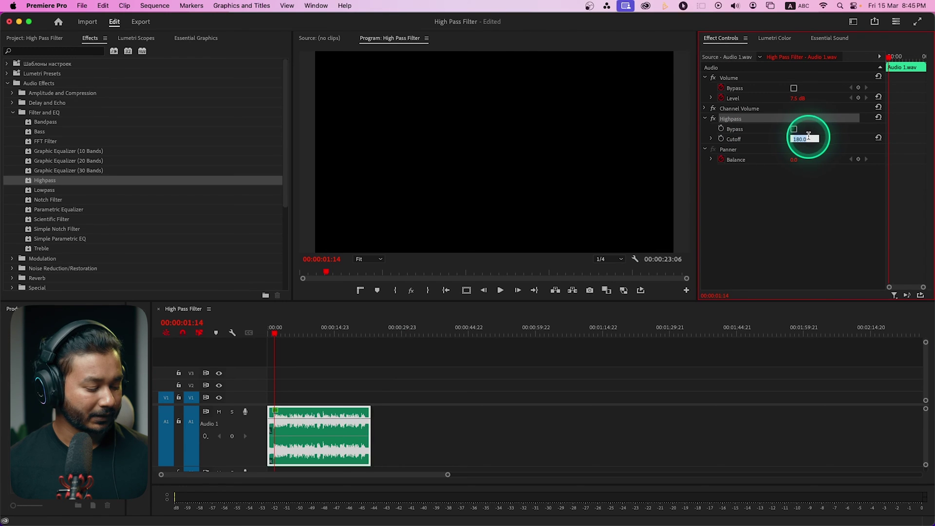
{"action": "left_click", "coordinate": [328, 355]}
{"action": "key", "text": "space"}
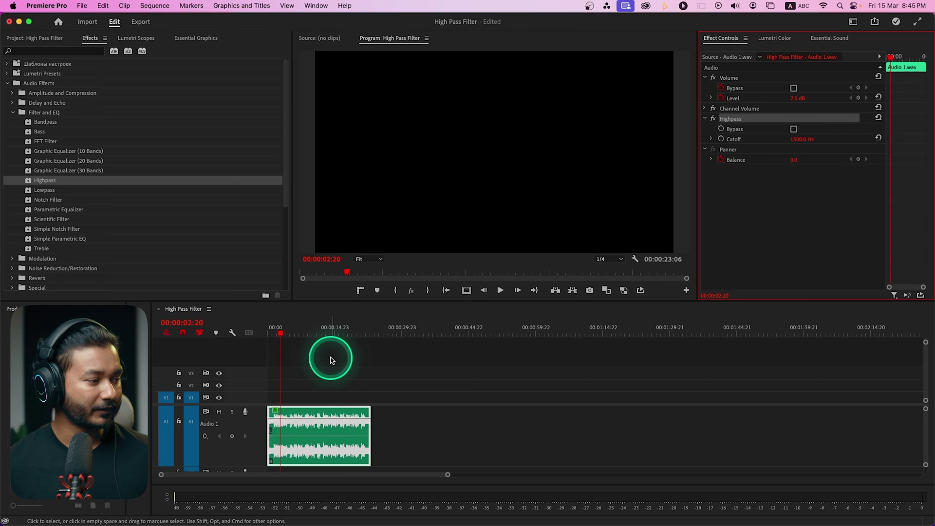
{"action": "left_click", "coordinate": [335, 433]}
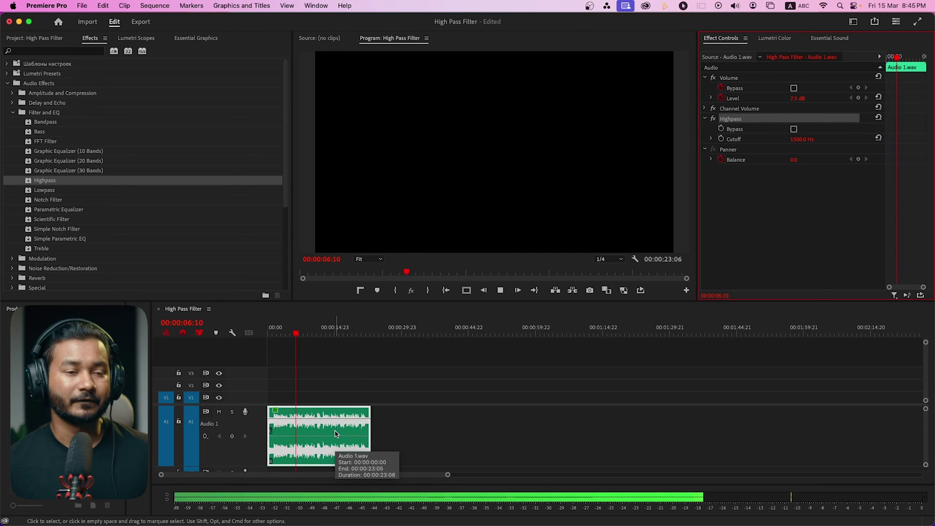
{"action": "left_click", "coordinate": [285, 475]}
{"action": "left_click", "coordinate": [325, 442]}
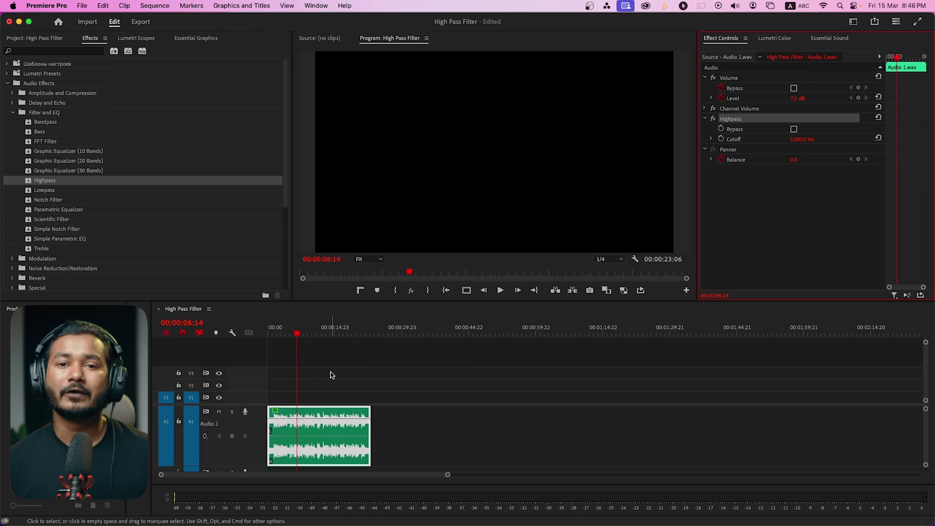
{"action": "left_click", "coordinate": [334, 371]}
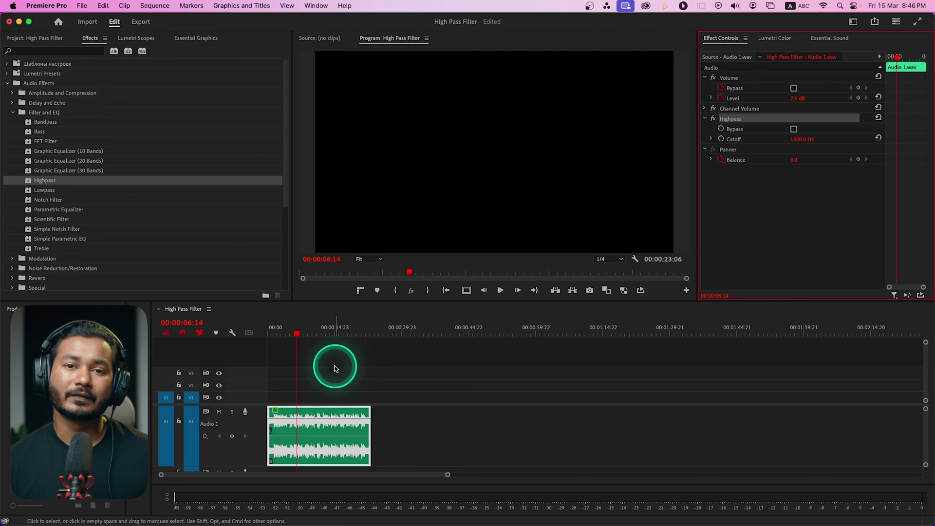